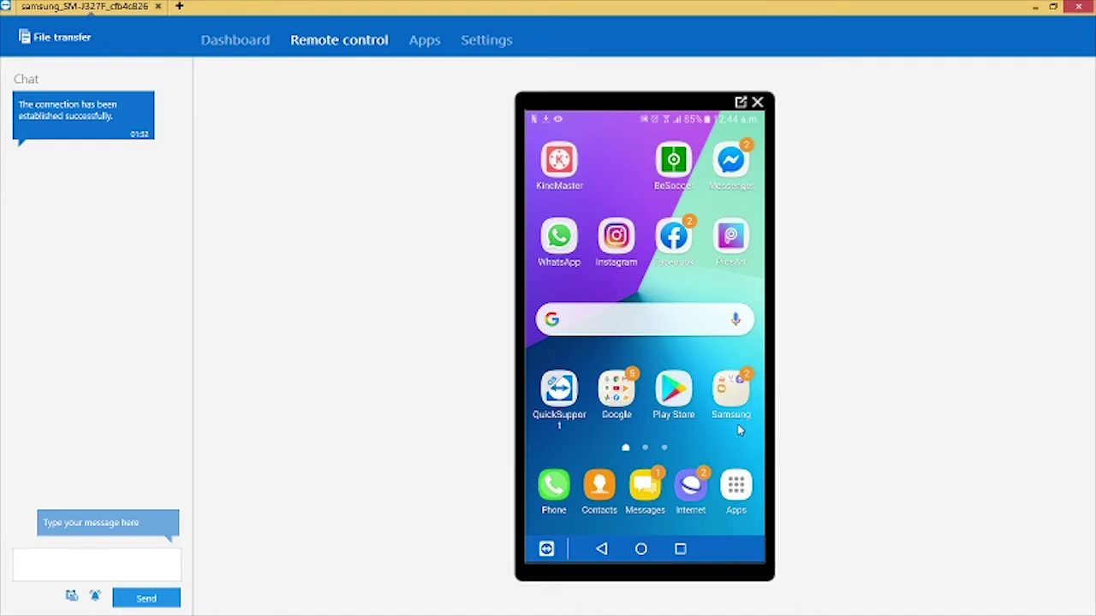
# - Search the Play Store for "typing control" and install Typing Control [Undo edits & Move cursor]
pyautogui.click(673, 392)
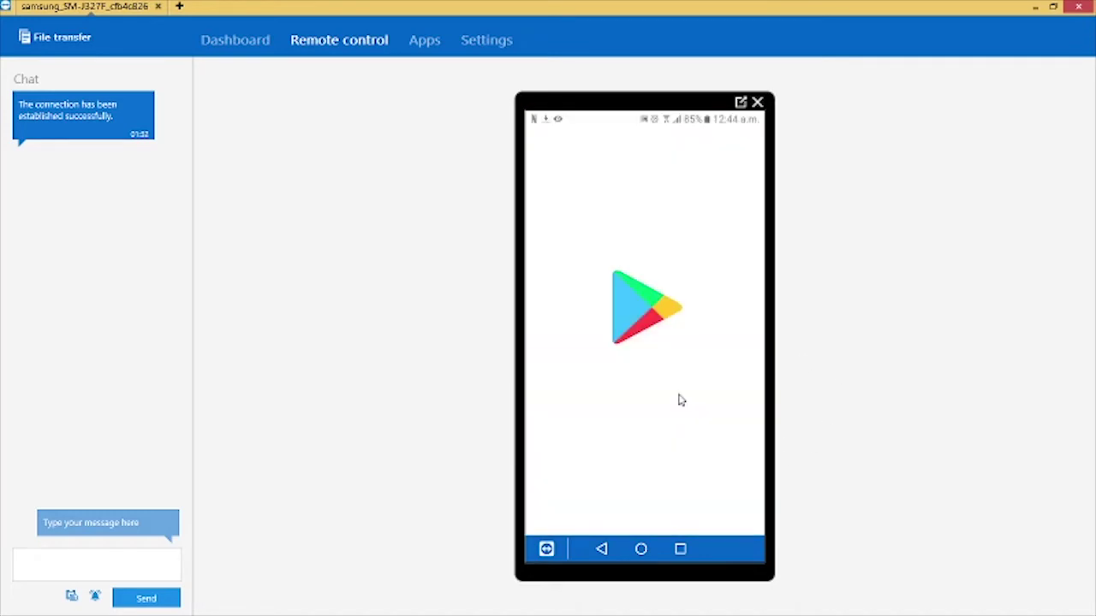
pyautogui.click(641, 146)
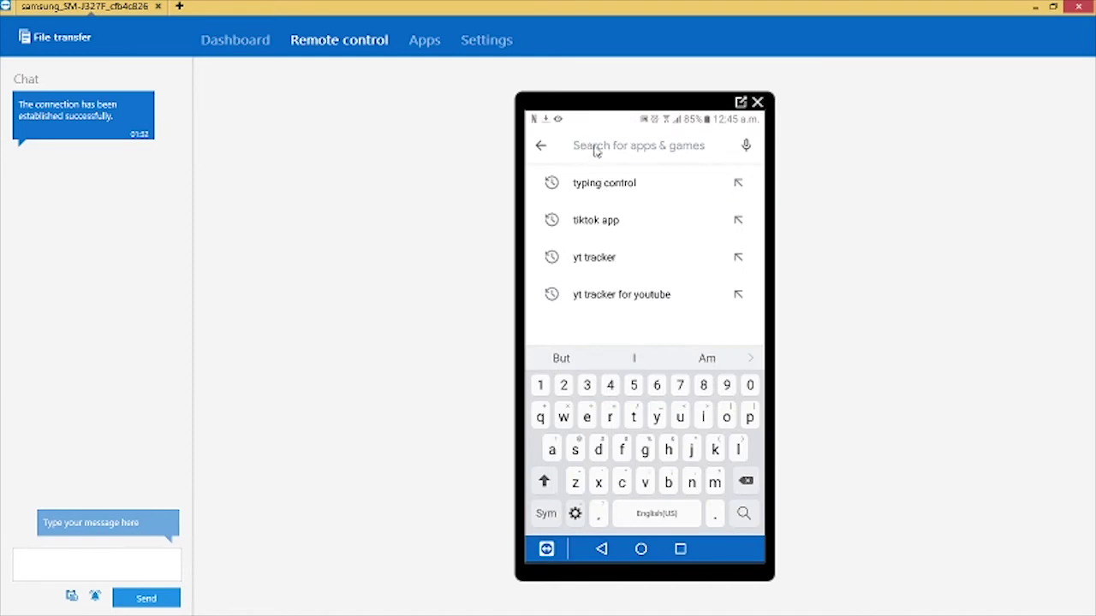
pyautogui.write('typing control')
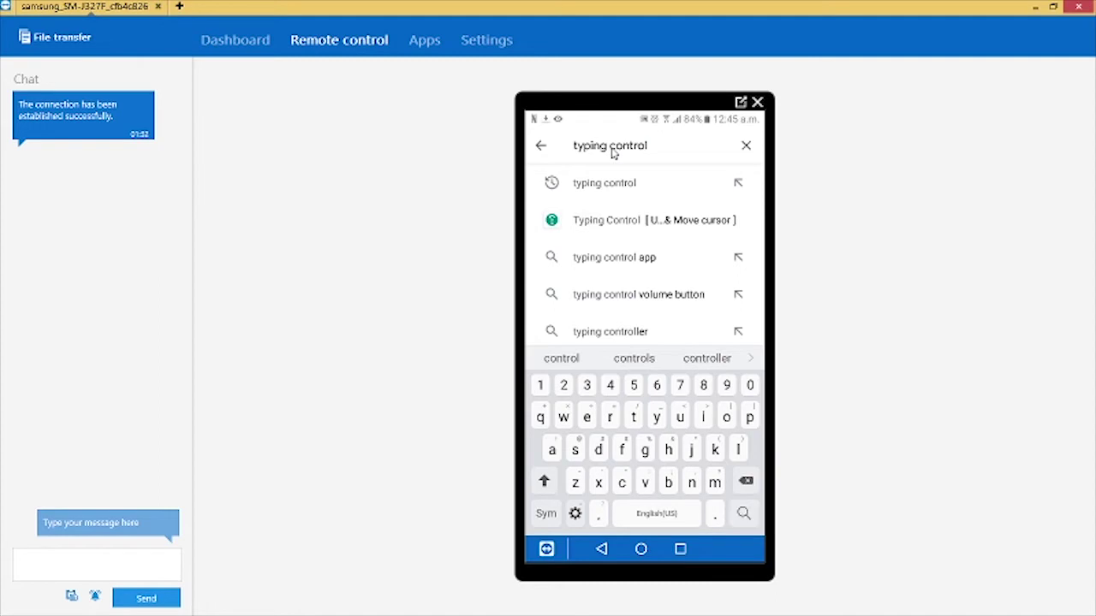
pyautogui.press('Return')
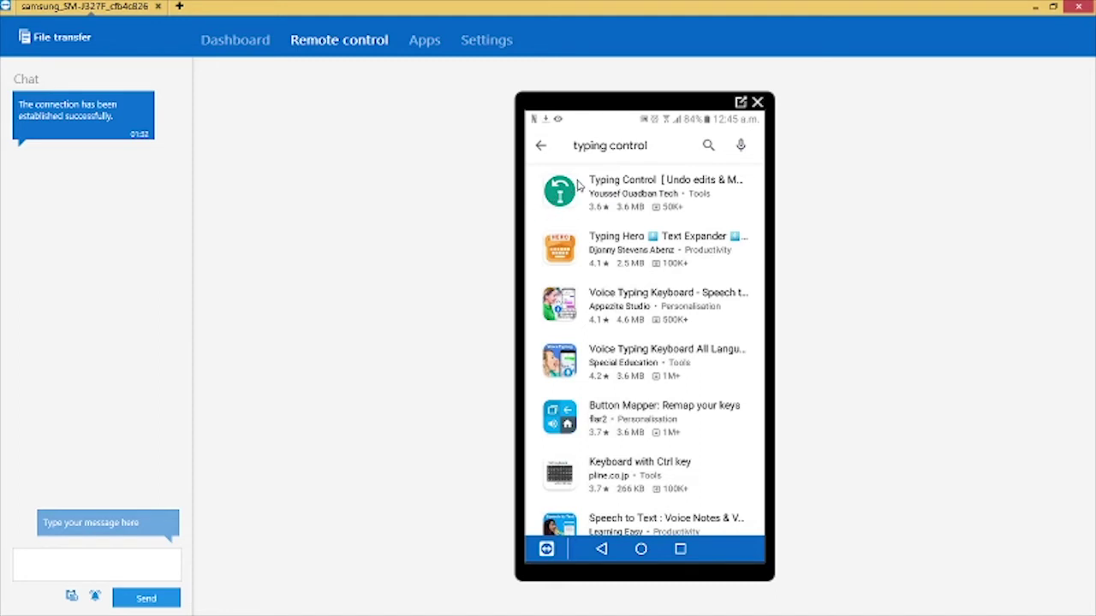
pyautogui.click(638, 191)
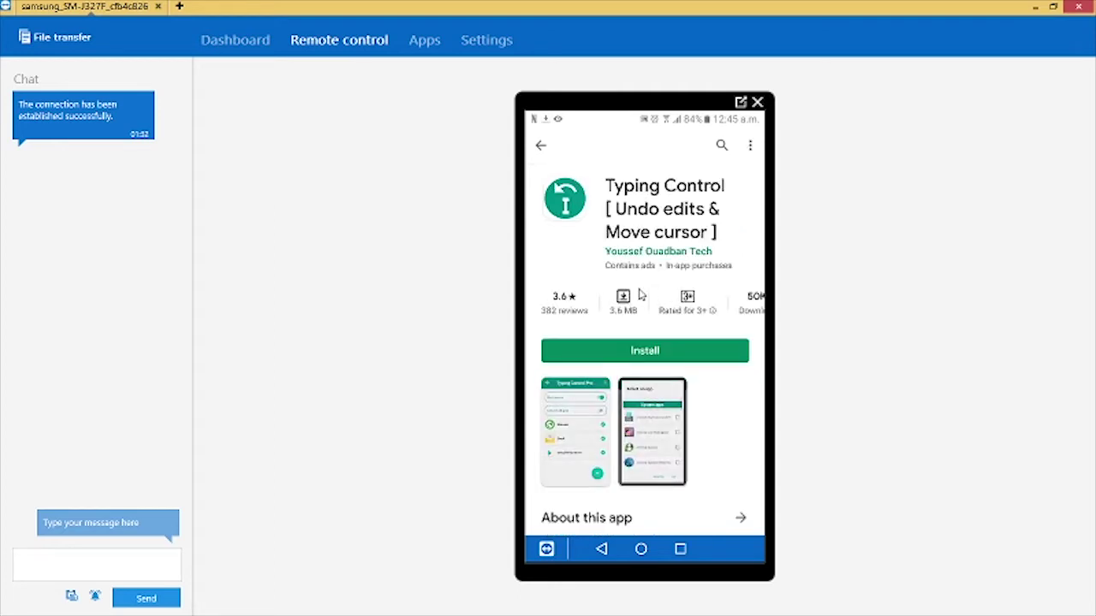
pyautogui.click(646, 353)
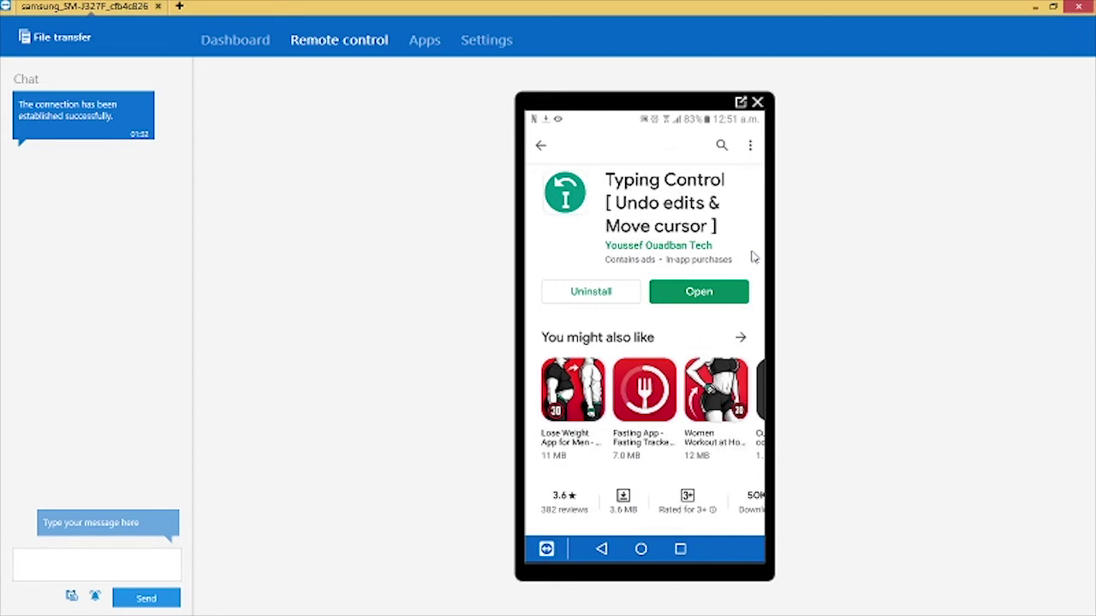
# - Open Typing Control, request its service start, and grant the app's accessibility permission in the phone settings
pyautogui.click(698, 295)
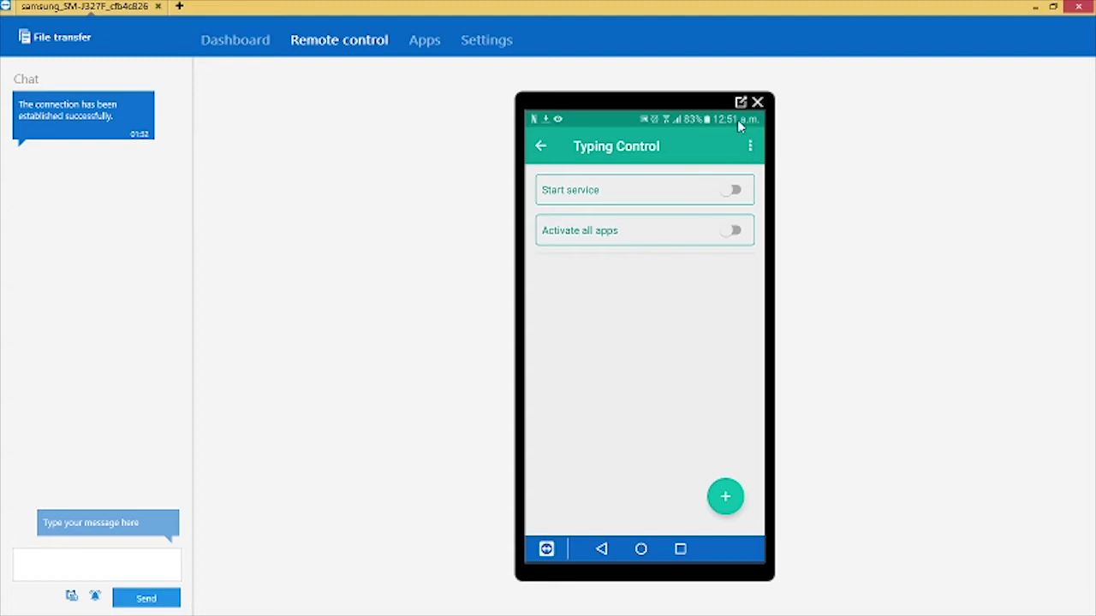
pyautogui.click(735, 191)
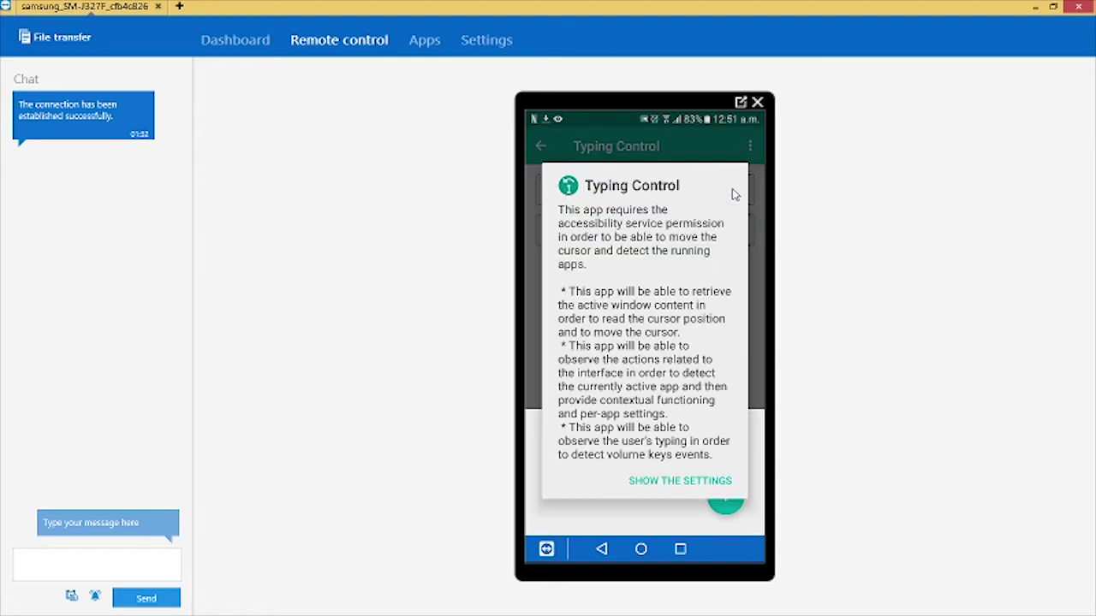
pyautogui.click(690, 487)
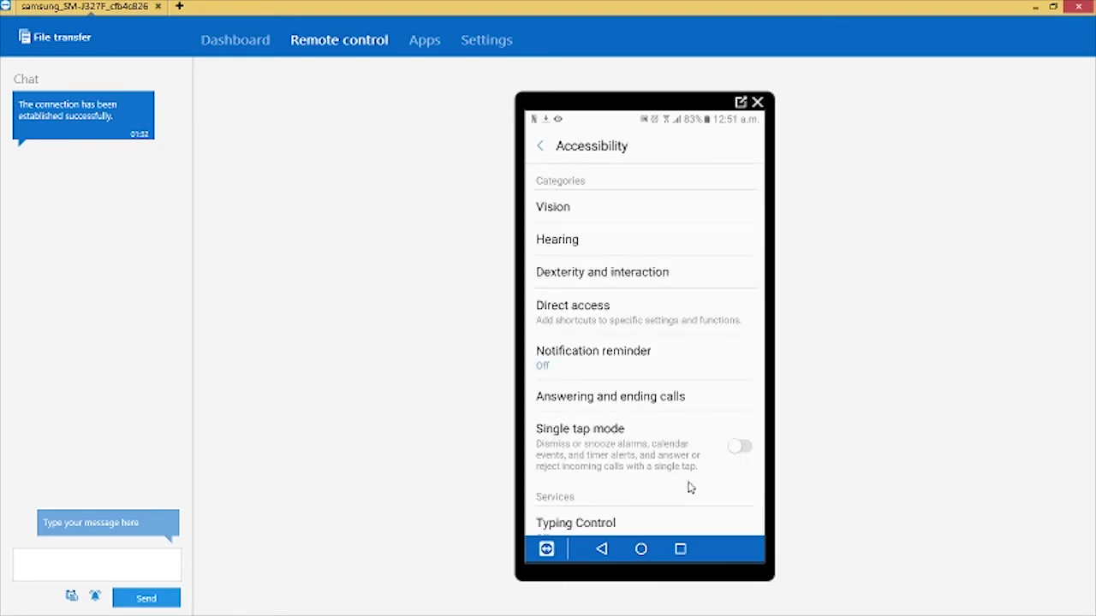
pyautogui.scroll(-3, 757, 373)
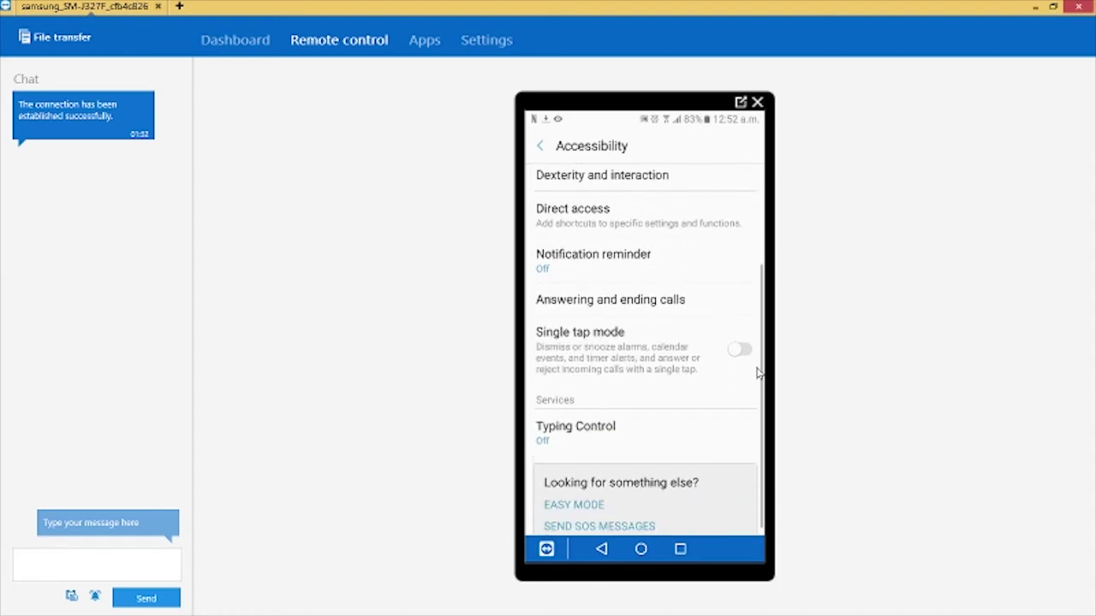
pyautogui.click(565, 426)
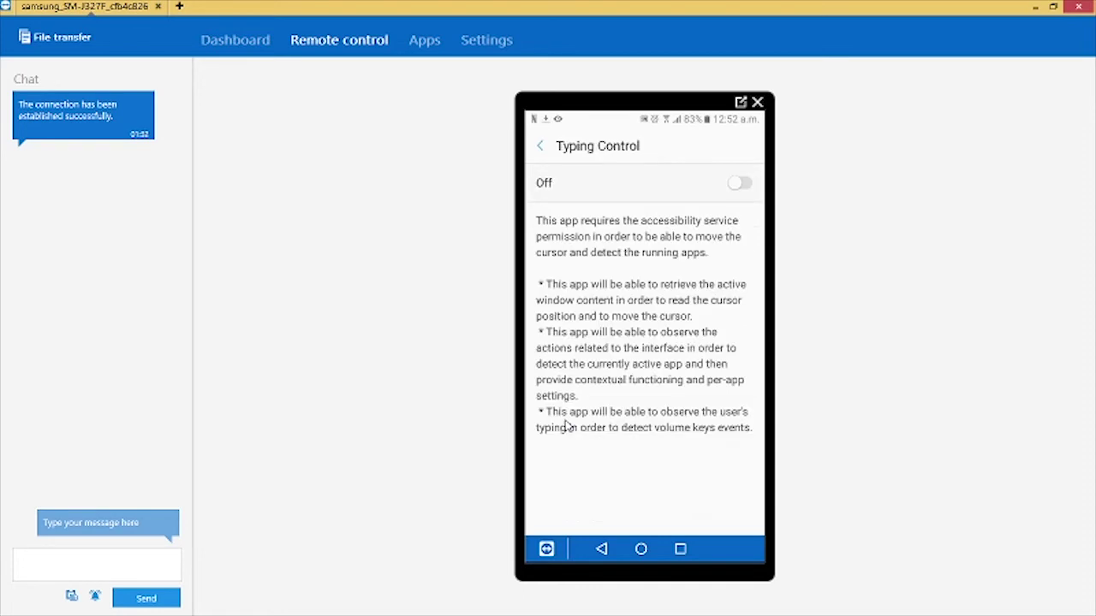
pyautogui.click(743, 189)
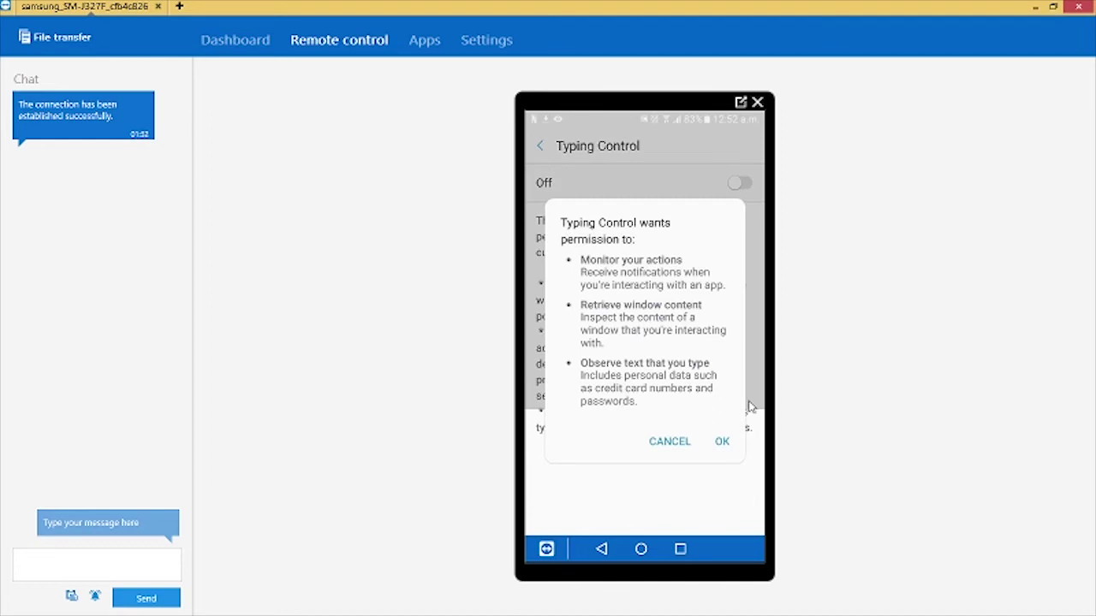
pyautogui.click(723, 442)
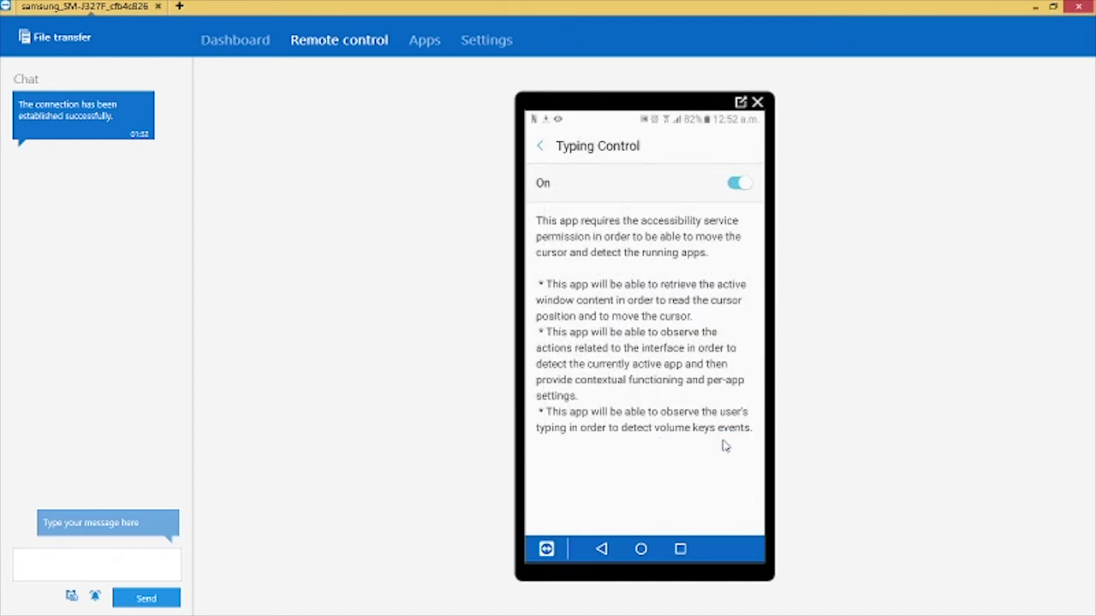
# - Return to Typing Control from the home screen and switch on its service
pyautogui.click(642, 551)
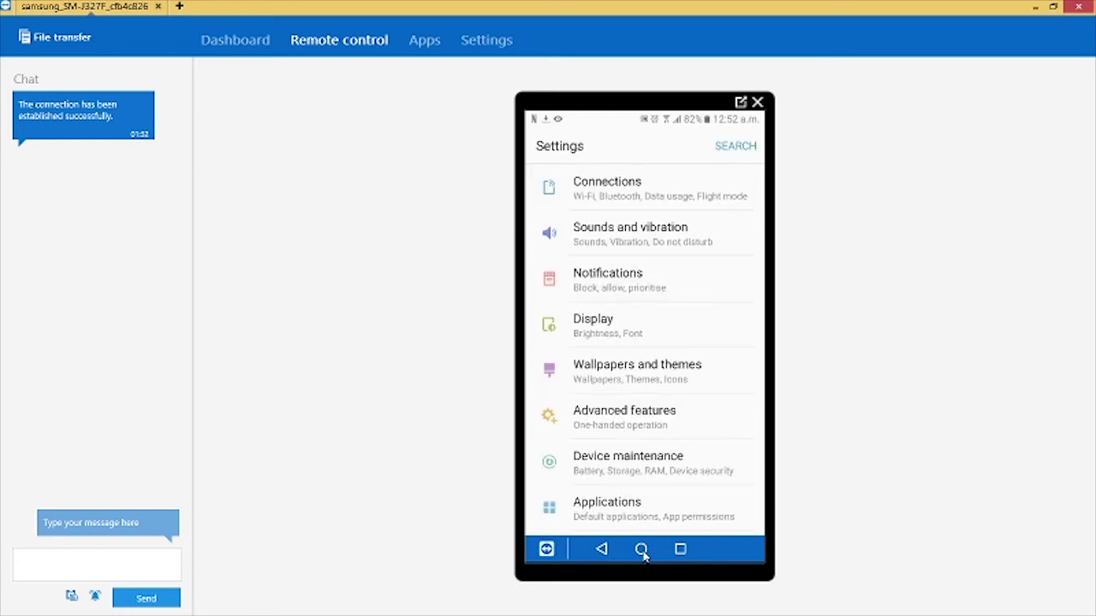
pyautogui.click(642, 550)
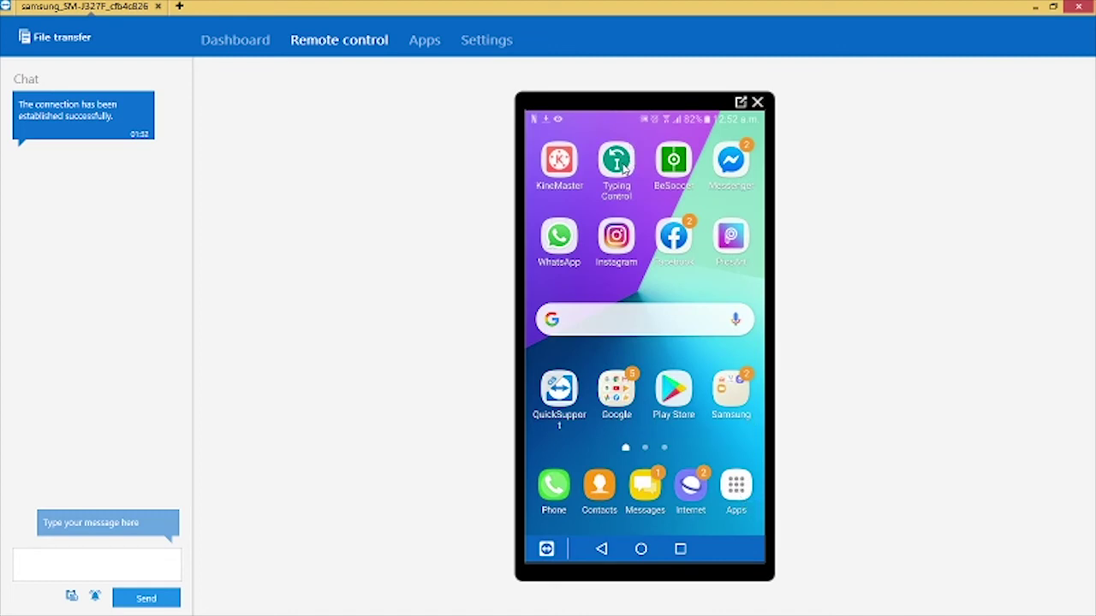
pyautogui.click(624, 168)
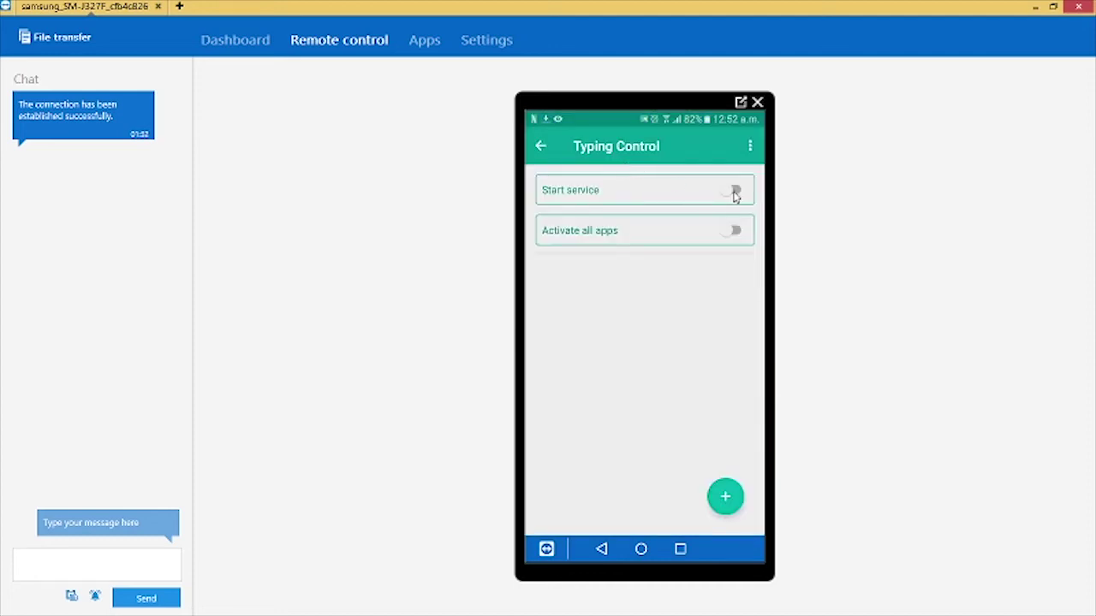
pyautogui.click(733, 193)
# - Add WhatsApp to the apps that Typing Control works in
pyautogui.click(729, 505)
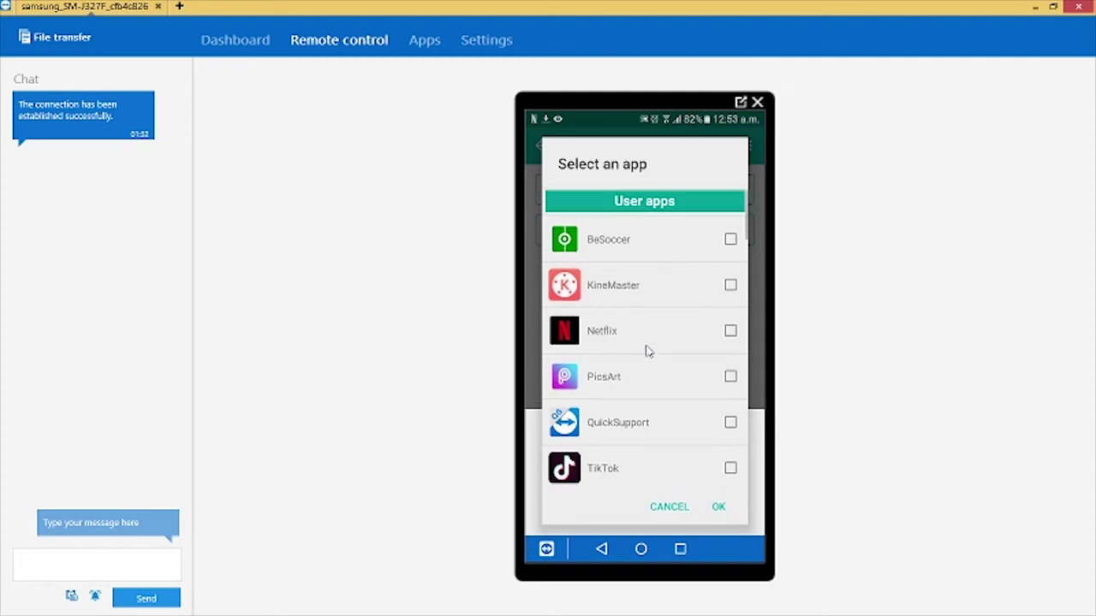
pyautogui.scroll(-3, 648, 351)
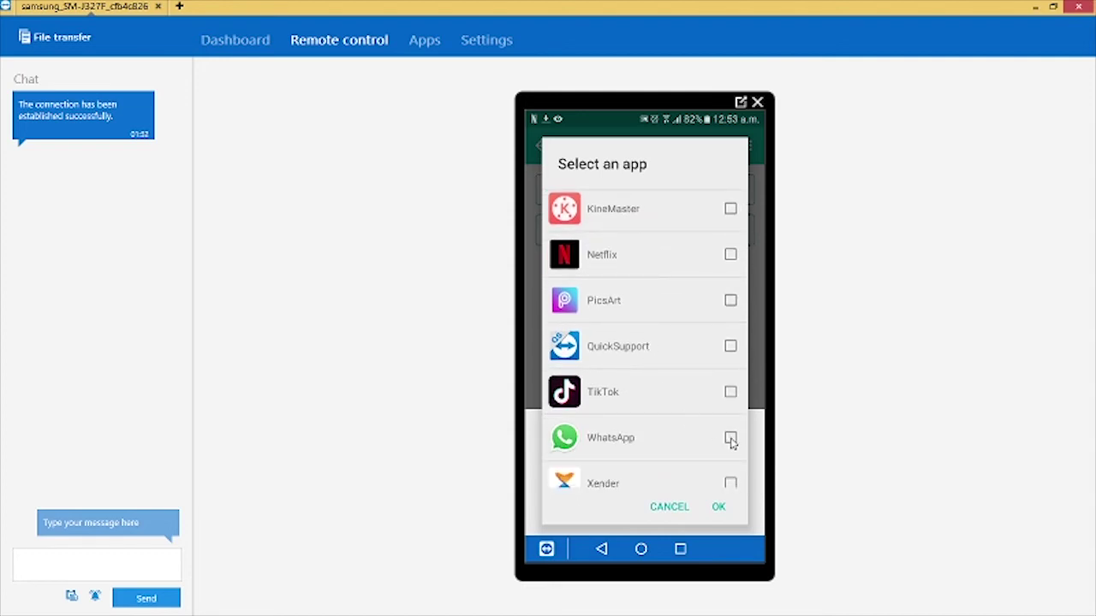
pyautogui.click(730, 440)
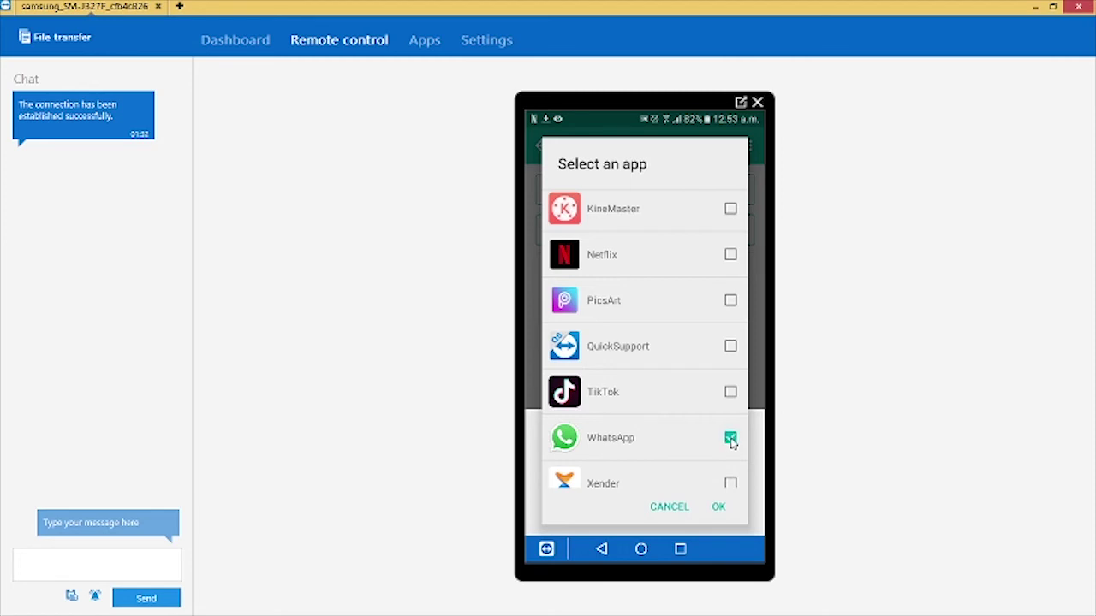
pyautogui.click(719, 508)
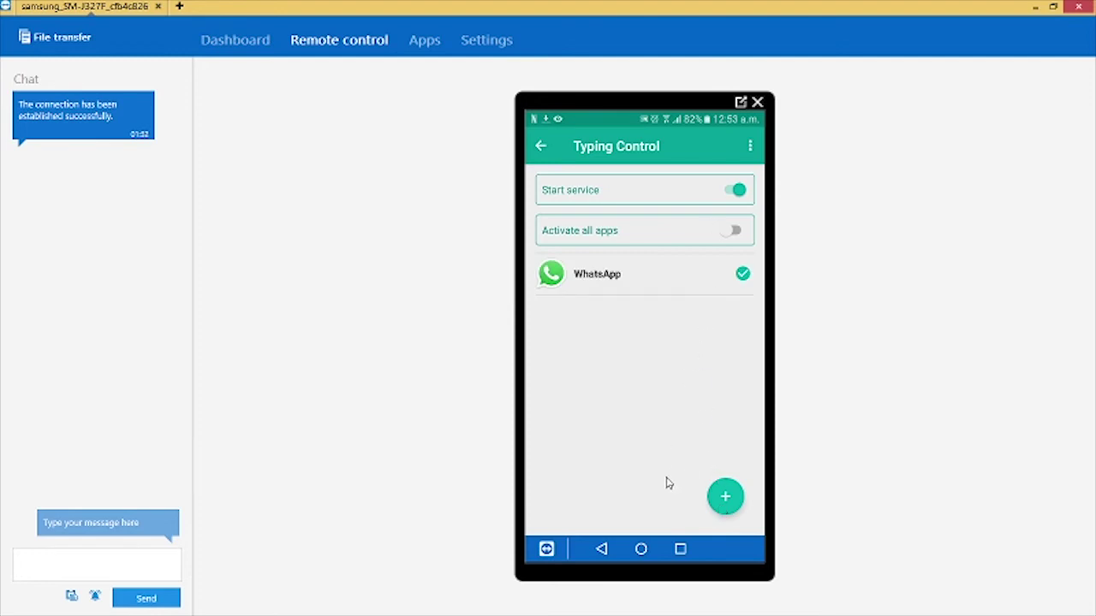
# - Switch to WhatsApp and open the GEN STARS group chat, ready for message entry
pyautogui.click(641, 549)
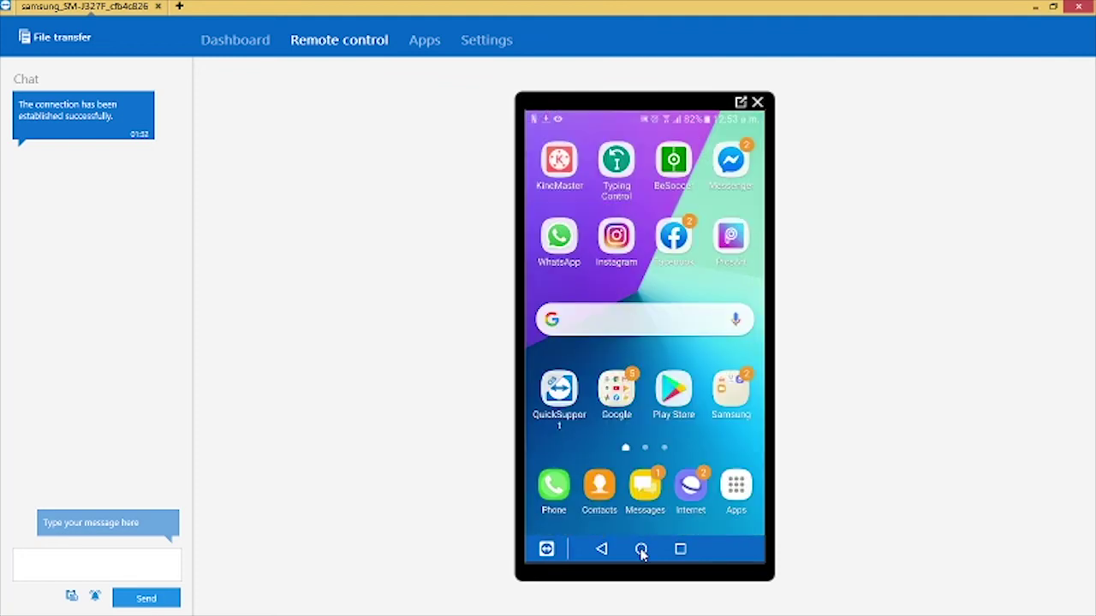
pyautogui.click(561, 240)
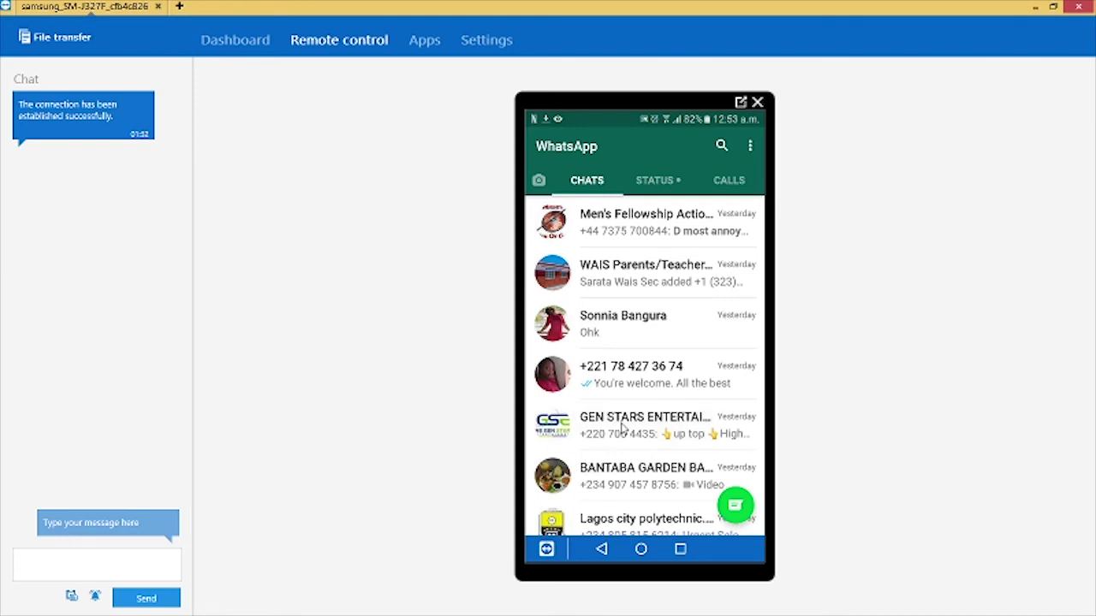
pyautogui.click(623, 428)
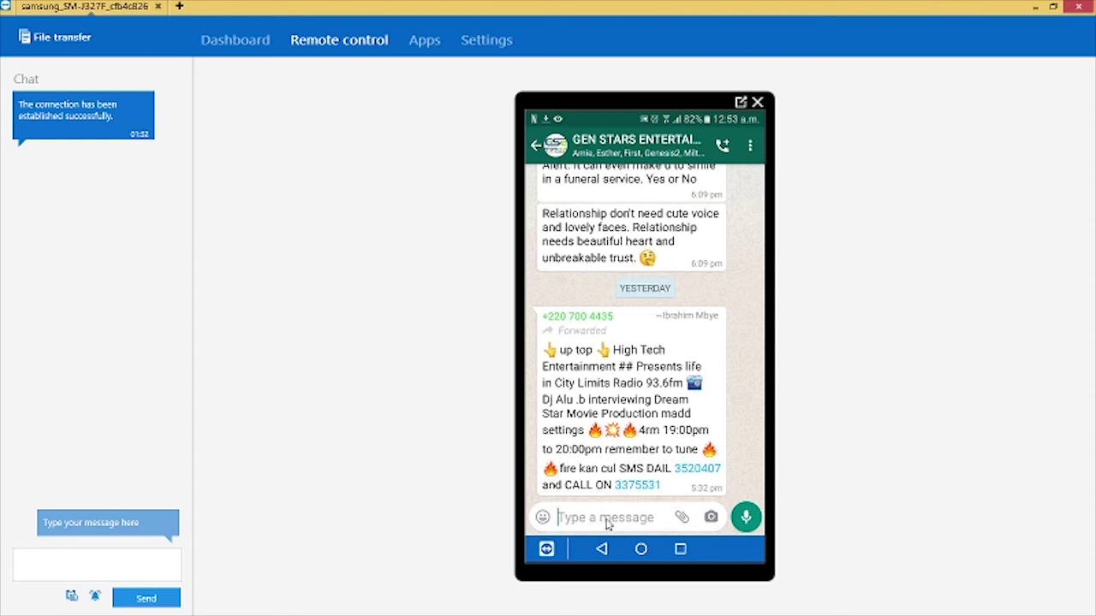
pyautogui.click(606, 521)
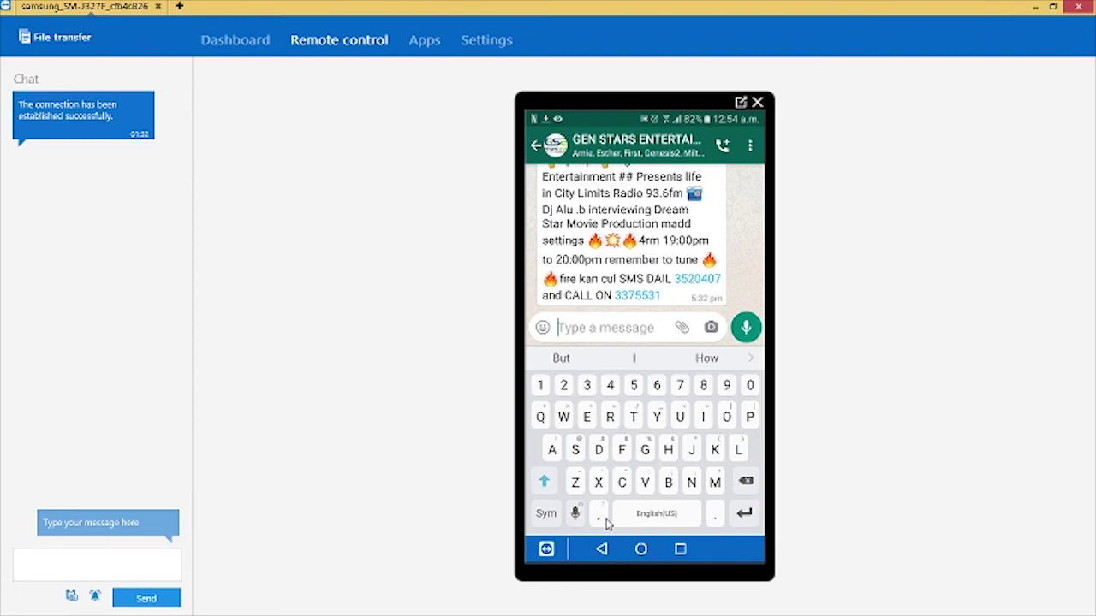
# - Draft the message "Please subscribe to my channel", replacing the "s" in "Please" with "z"
pyautogui.write('Pleasw')
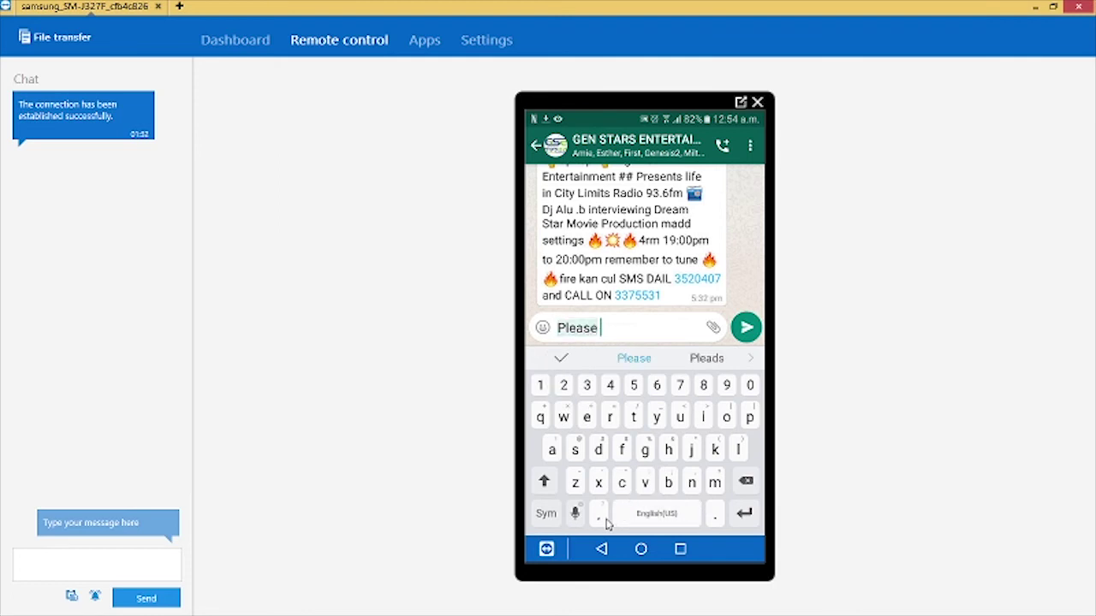
pyautogui.write(' sins')
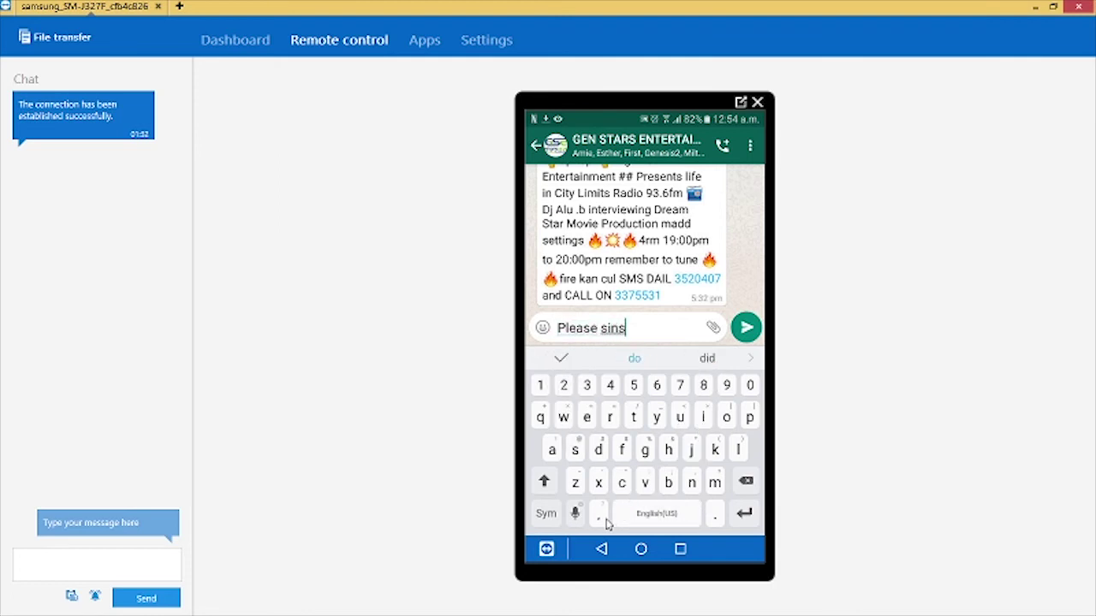
pyautogui.write('cribe ')
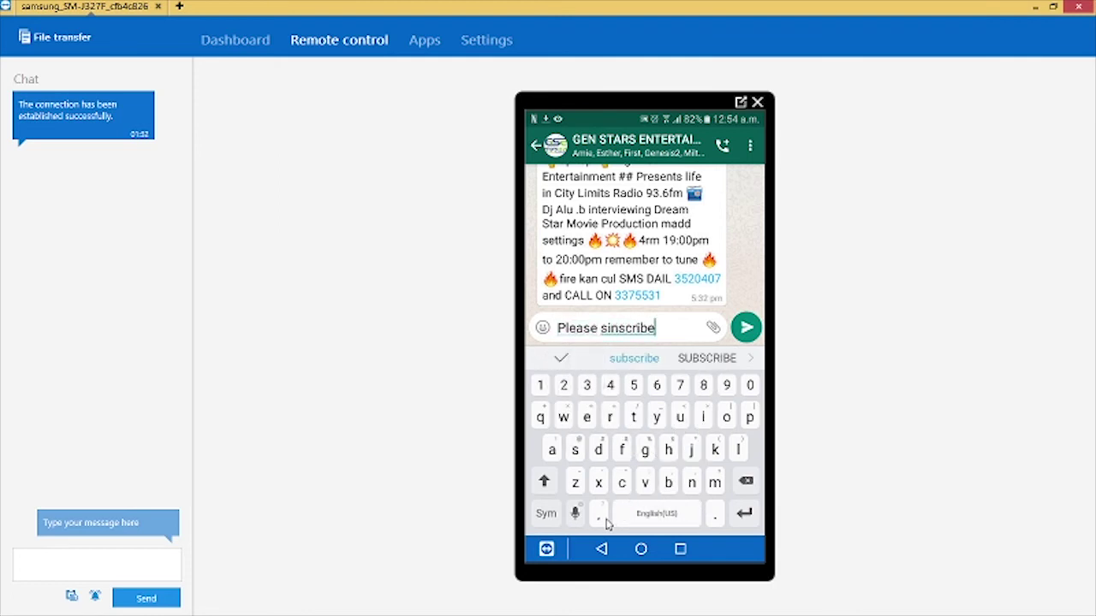
pyautogui.write('to ')
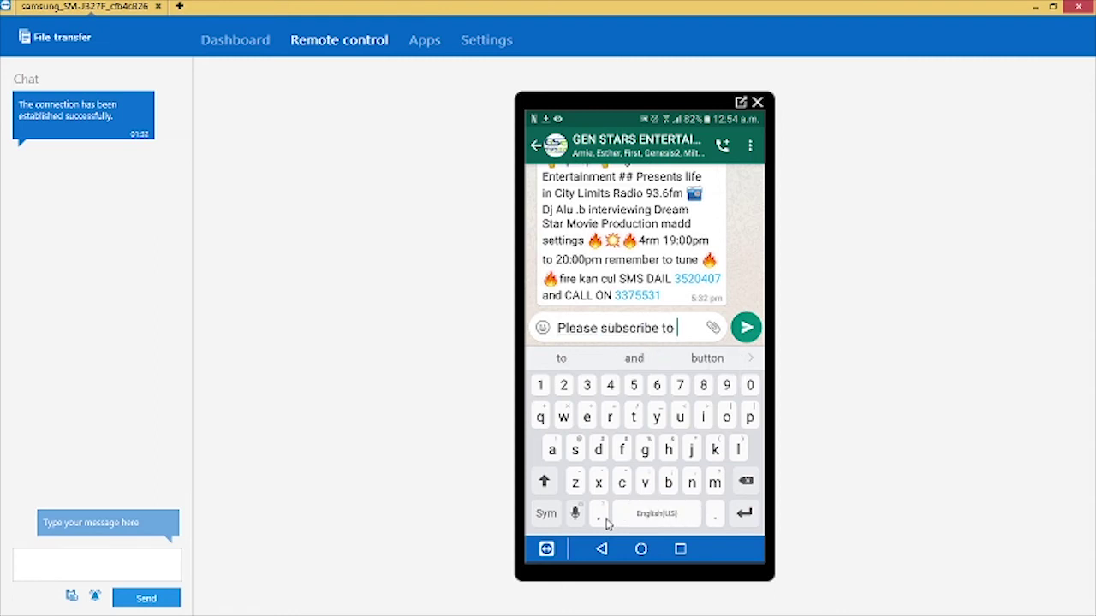
pyautogui.write('my ')
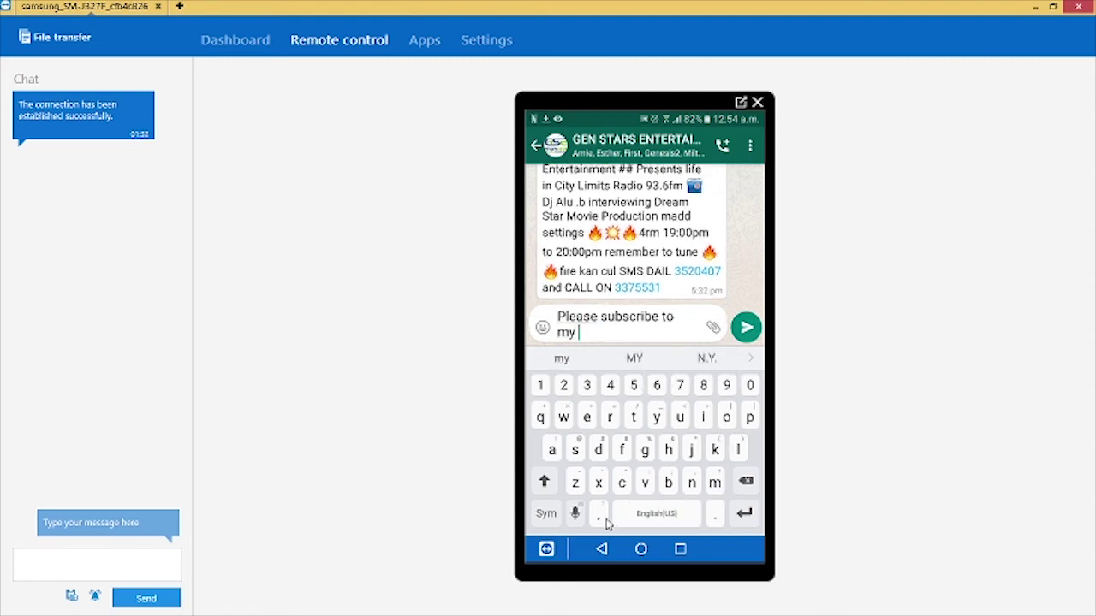
pyautogui.write('channel')
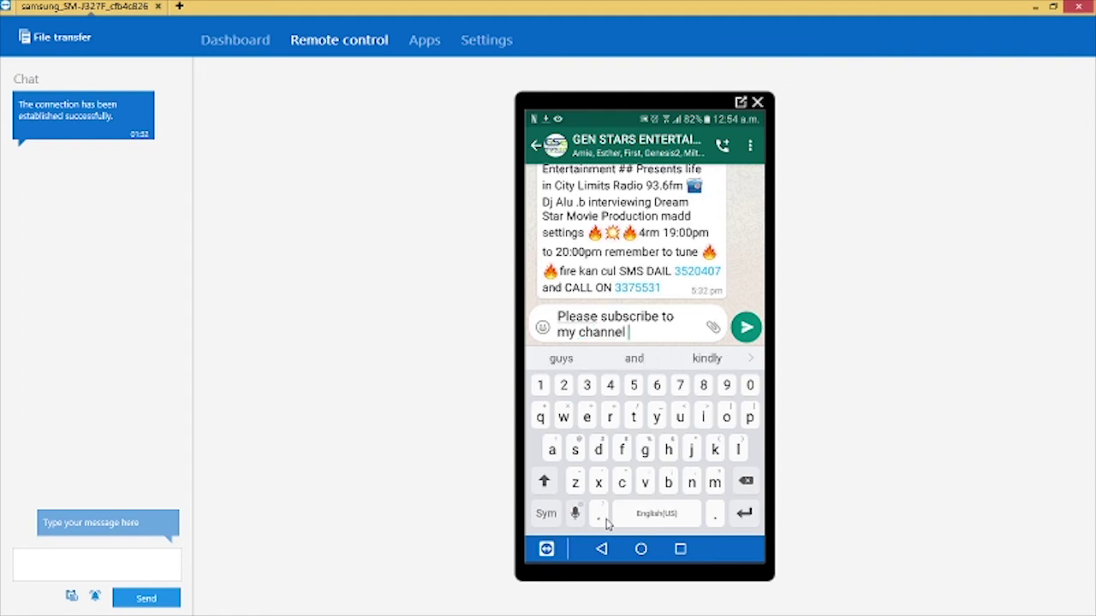
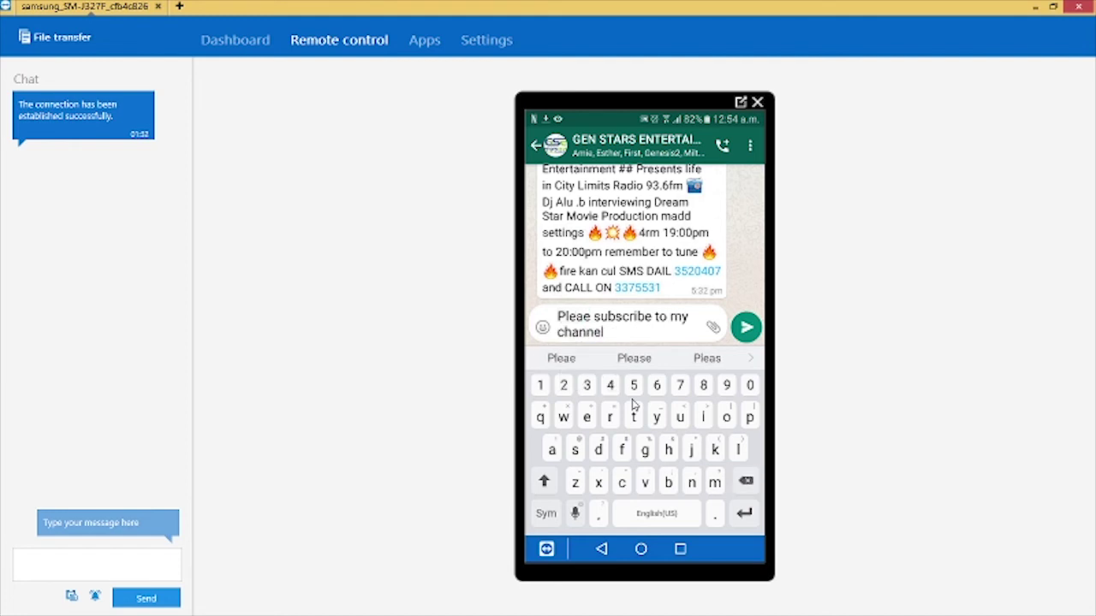
pyautogui.press('Delete')
pyautogui.write('z')
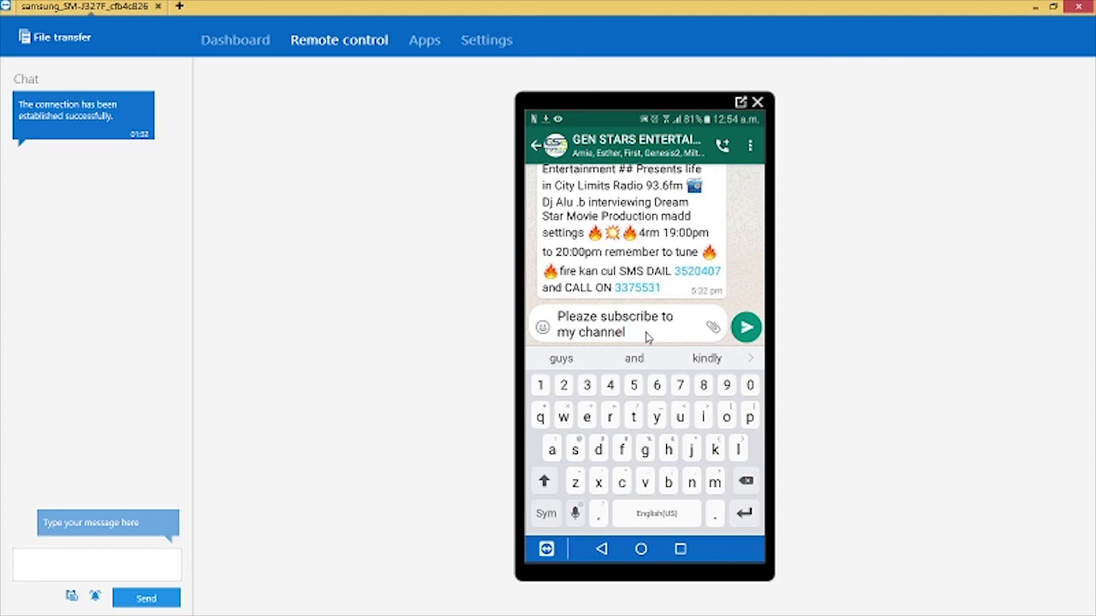
# - Move the text cursor backward character by character from the end of the draft message to the word "Pleaze"
pyautogui.press('Left')
pyautogui.press('Left')
pyautogui.press('Left')
pyautogui.press('Left')
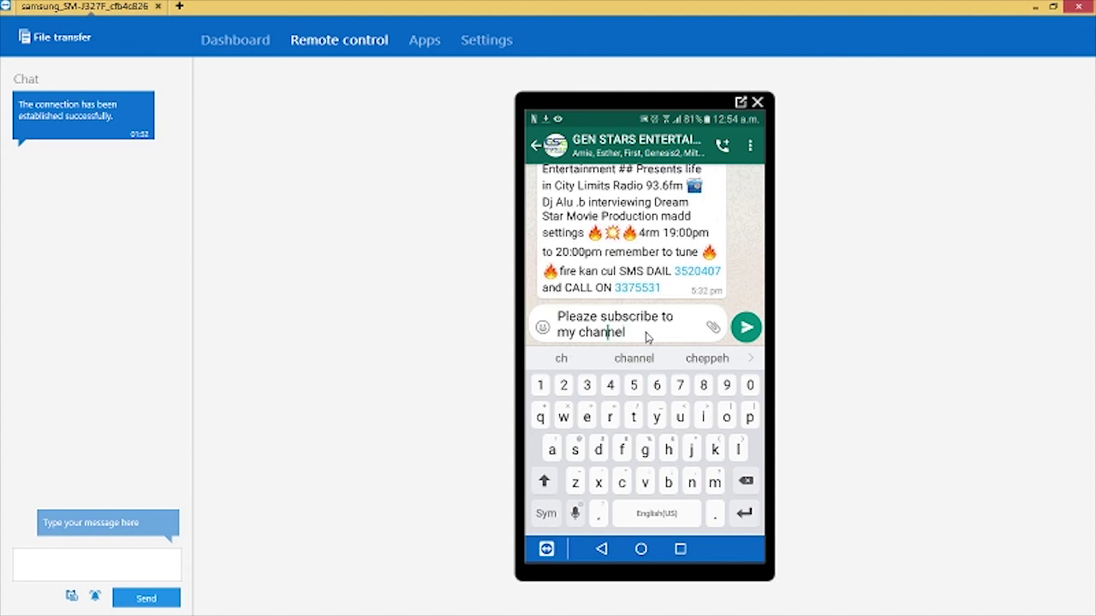
pyautogui.press('Left')
pyautogui.press('Left')
pyautogui.press('Left')
pyautogui.press('Left')
pyautogui.press('Left')
pyautogui.press('Left')
pyautogui.press('Left')
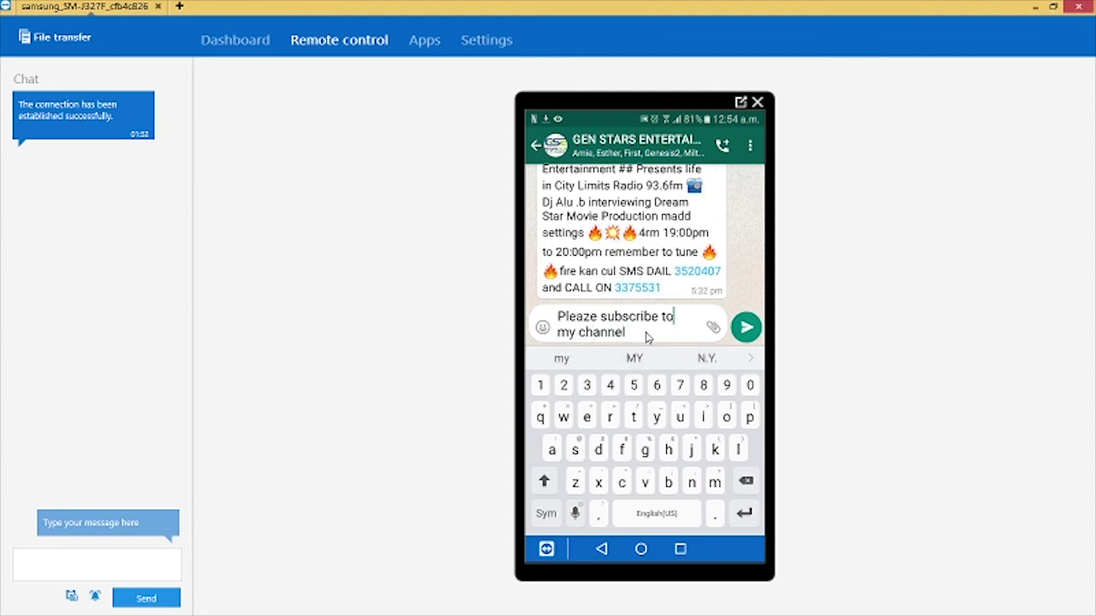
pyautogui.press('Left')
pyautogui.press('Left')
pyautogui.press('Left')
pyautogui.press('Left')
pyautogui.press('Left')
pyautogui.press('Left')
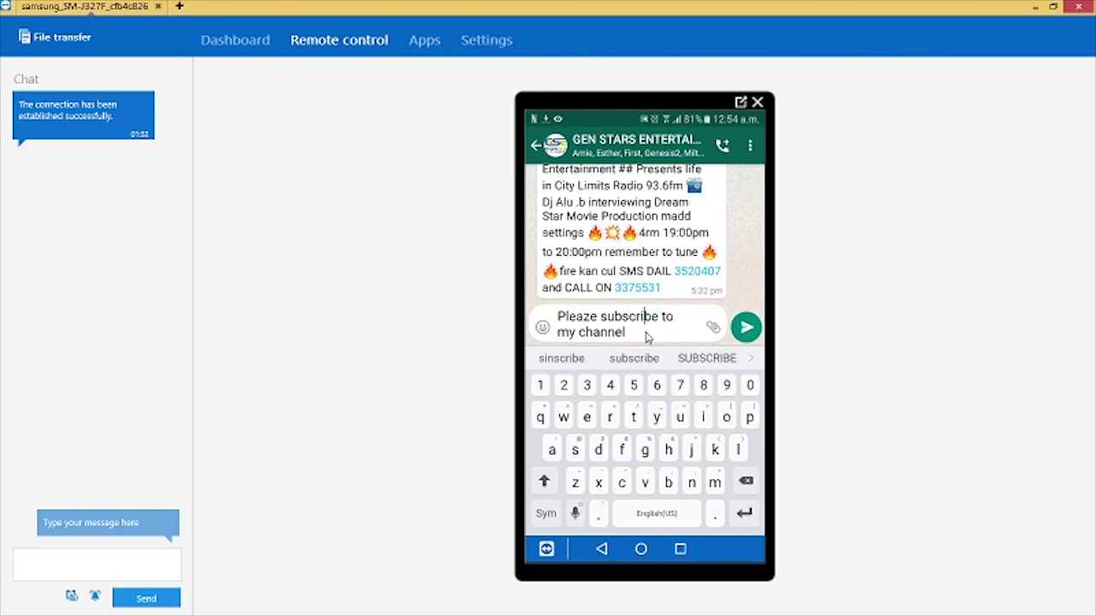
pyautogui.press('Left')
pyautogui.press('Left')
pyautogui.press('Left')
pyautogui.press('Left')
pyautogui.press('Left')
pyautogui.press('Left')
pyautogui.press('Left')
pyautogui.press('Left')
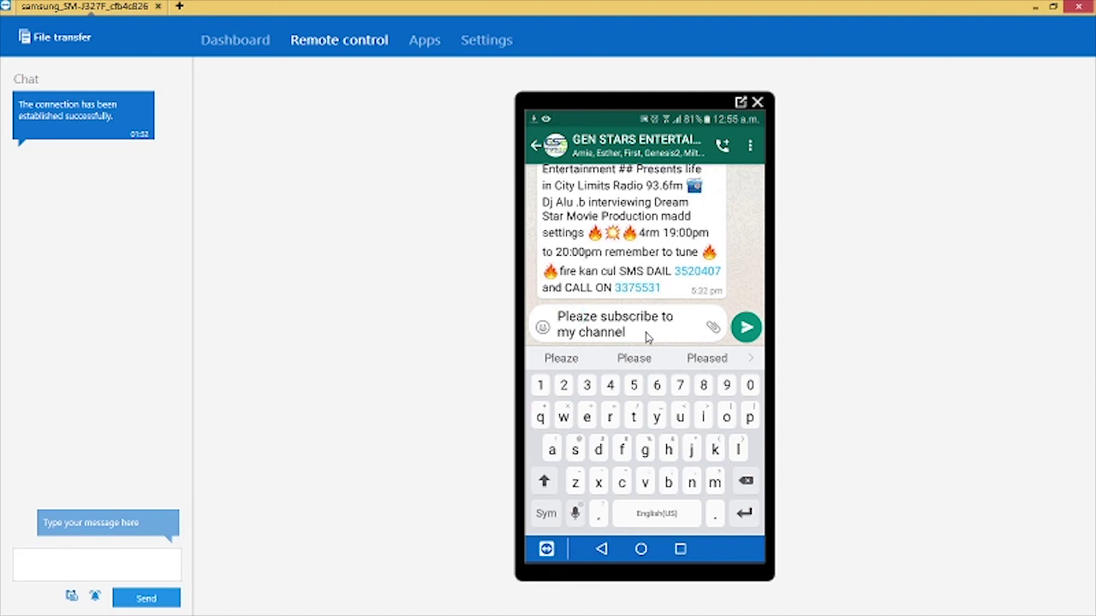
# - Move the text cursor forward character by character from "Pleaze" through the draft to the word "channel"
pyautogui.press('Right')
pyautogui.press('Right')
pyautogui.press('Right')
pyautogui.press('Right')
pyautogui.press('Right')
pyautogui.press('Right')
pyautogui.press('Right')
pyautogui.press('Right')
pyautogui.press('Right')
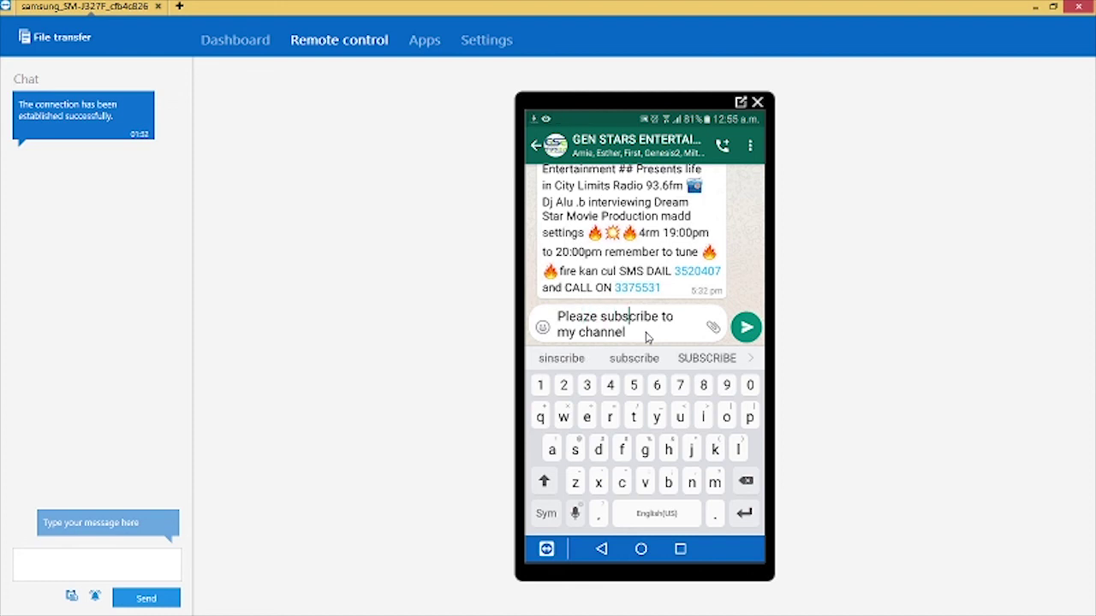
pyautogui.press('Right')
pyautogui.press('Right')
pyautogui.press('Right')
pyautogui.press('Right')
pyautogui.press('Right')
pyautogui.press('Right')
pyautogui.press('Right')
pyautogui.press('Right')
pyautogui.press('Right')
pyautogui.press('Right')
pyautogui.press('Right')
pyautogui.press('Right')
pyautogui.press('Right')
pyautogui.press('Right')
pyautogui.press('Right')
pyautogui.press('Right')
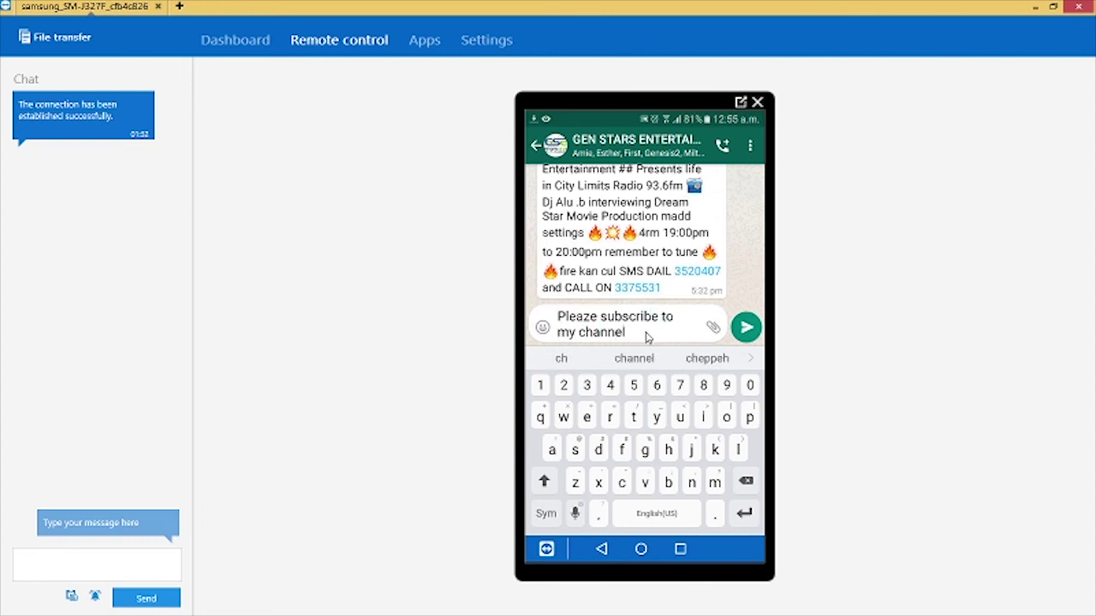
# - Bring the text cursor back to just after the "z" in "Pleaze" and replace that letter with "s"
pyautogui.press('Left')
pyautogui.press('Left')
pyautogui.press('Left')
pyautogui.press('Left')
pyautogui.press('Left')
pyautogui.press('Left')
pyautogui.press('Left')
pyautogui.press('Left')
pyautogui.press('Left')
pyautogui.press('Left')
pyautogui.press('Left')
pyautogui.press('Left')
pyautogui.press('Left')
pyautogui.press('Left')
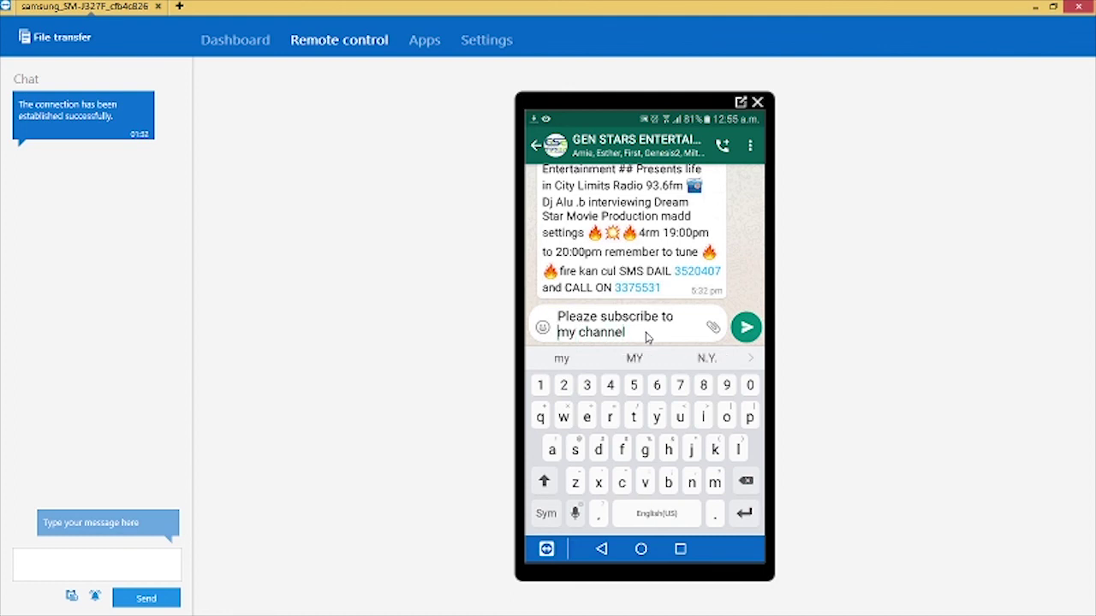
pyautogui.press('Left')
pyautogui.press('Left')
pyautogui.press('Left')
pyautogui.press('Left')
pyautogui.press('Left')
pyautogui.press('Left')
pyautogui.press('Left')
pyautogui.press('Left')
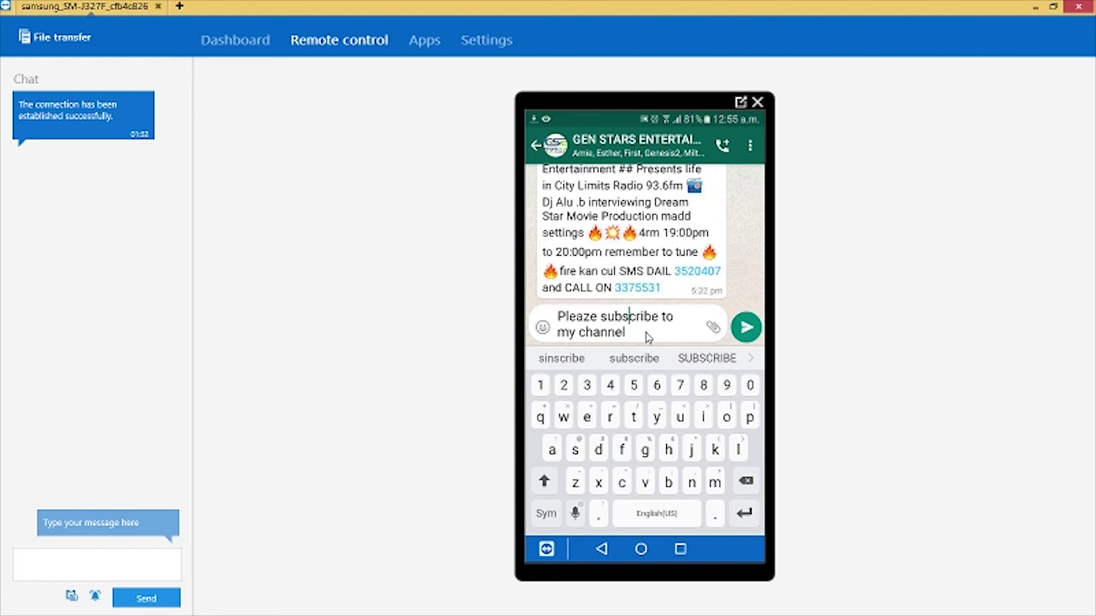
pyautogui.press('Left')
pyautogui.press('Left')
pyautogui.press('Left')
pyautogui.press('Left')
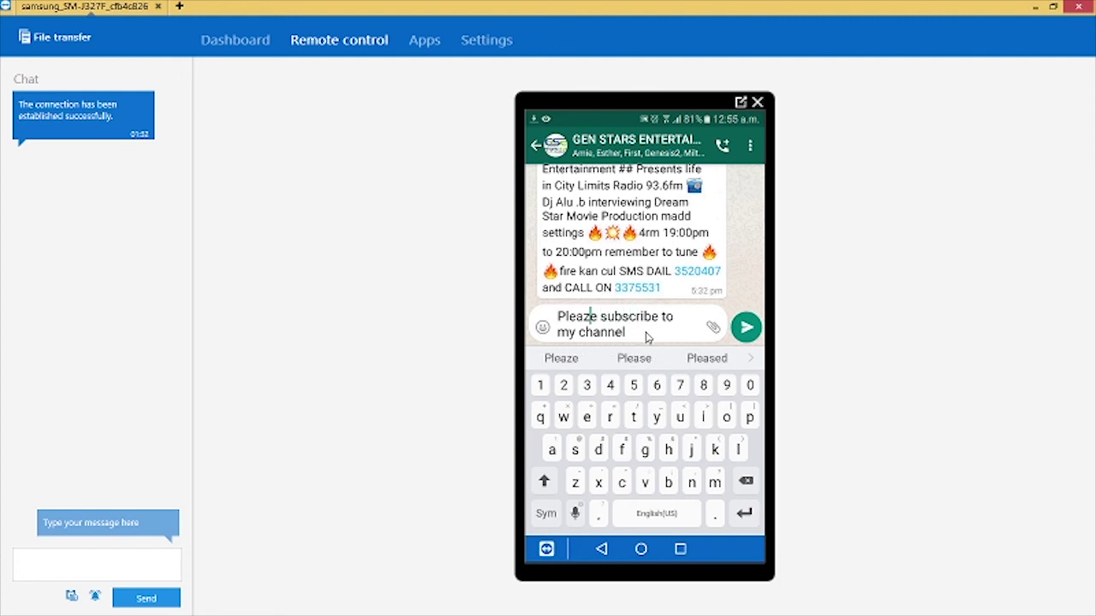
pyautogui.press('Right')
pyautogui.press('BackSpace')
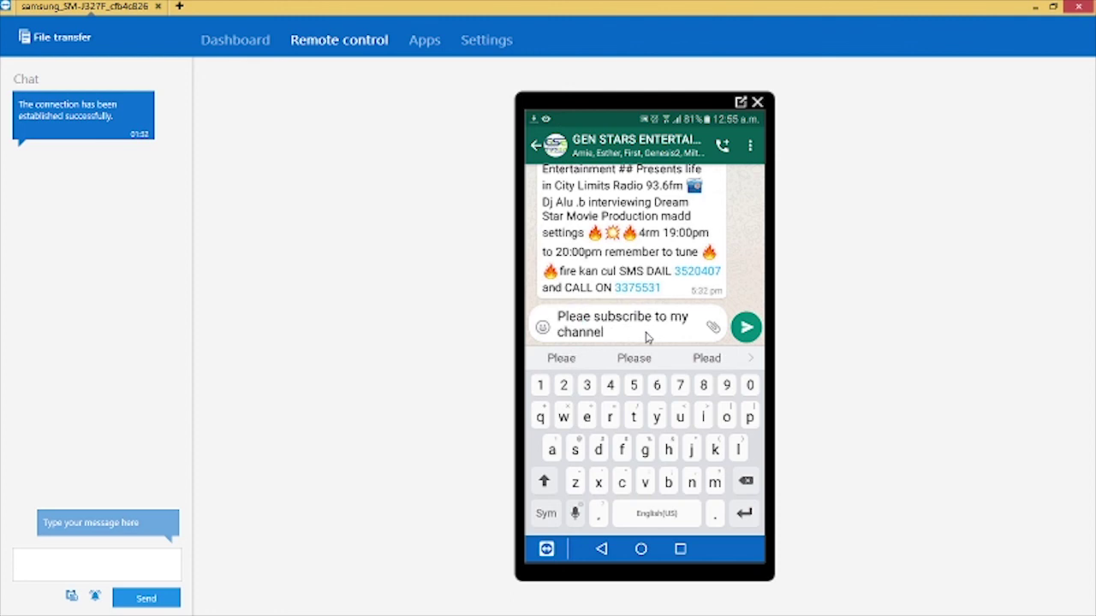
pyautogui.write('s')
# - Place the text cursor in "channel" and step it back to the start of "my"
pyautogui.click(647, 336)
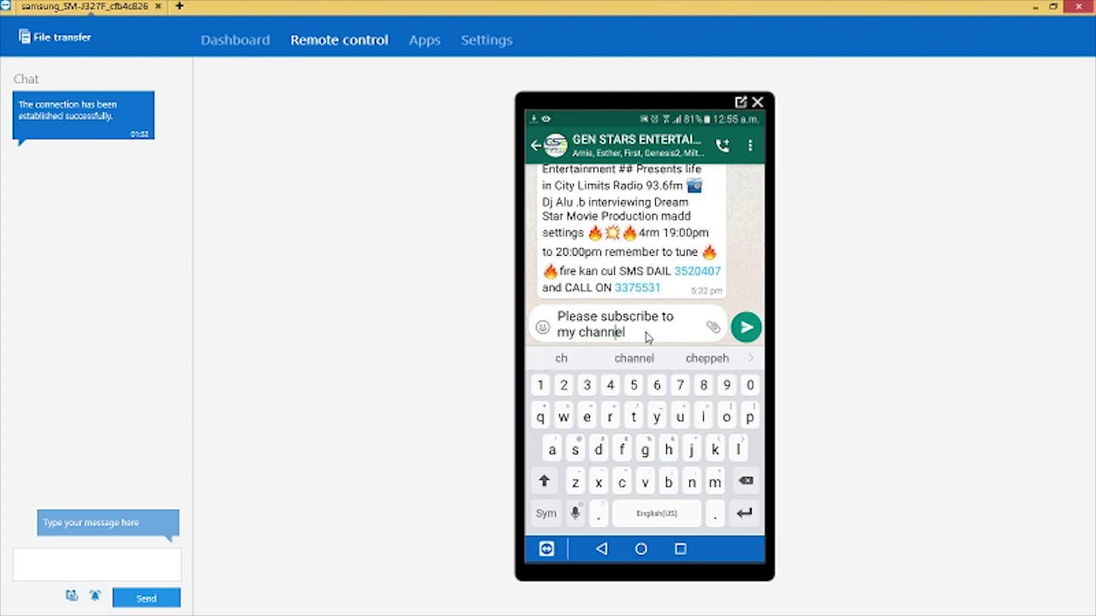
pyautogui.press('Right')
pyautogui.press('Left')
pyautogui.press('Left')
pyautogui.press('Left')
pyautogui.press('Left')
pyautogui.press('Left')
pyautogui.press('Left')
pyautogui.press('Left')
pyautogui.press('Left')
pyautogui.press('Left')
pyautogui.press('Left')
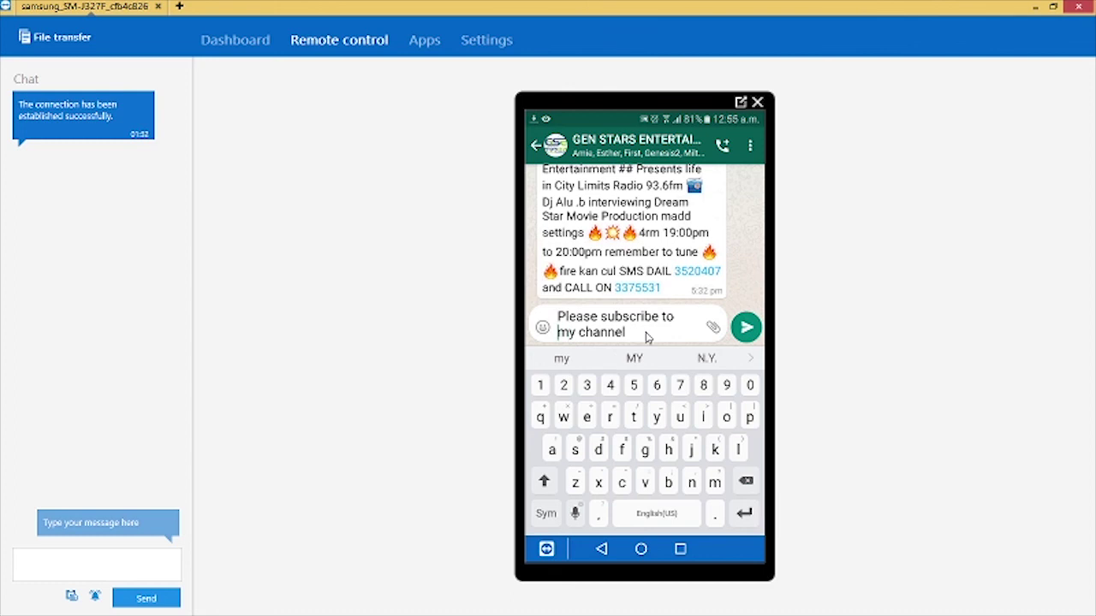
# - Place the text cursor in "channel" again, then step it eight characters backward and eight characters forward
pyautogui.click(647, 336)
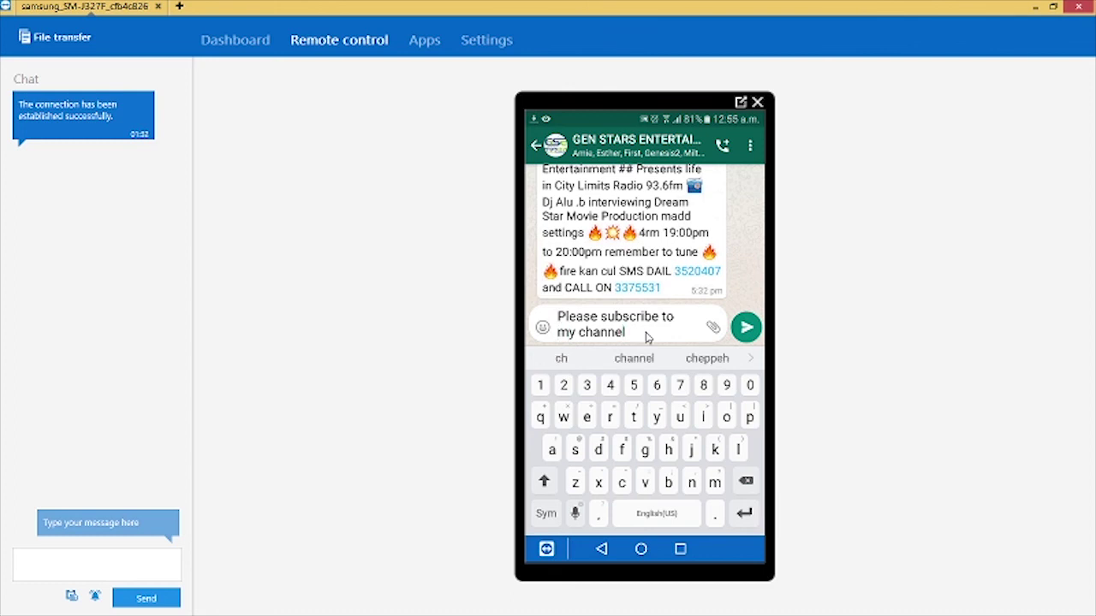
pyautogui.press('Left')
pyautogui.press('Left')
pyautogui.press('Left')
pyautogui.press('Left')
pyautogui.press('Left')
pyautogui.press('Left')
pyautogui.press('Left')
pyautogui.press('Left')
pyautogui.press('Right')
pyautogui.press('Right')
pyautogui.press('Right')
pyautogui.press('Right')
pyautogui.press('Right')
pyautogui.press('Right')
pyautogui.press('Right')
pyautogui.press('Right')
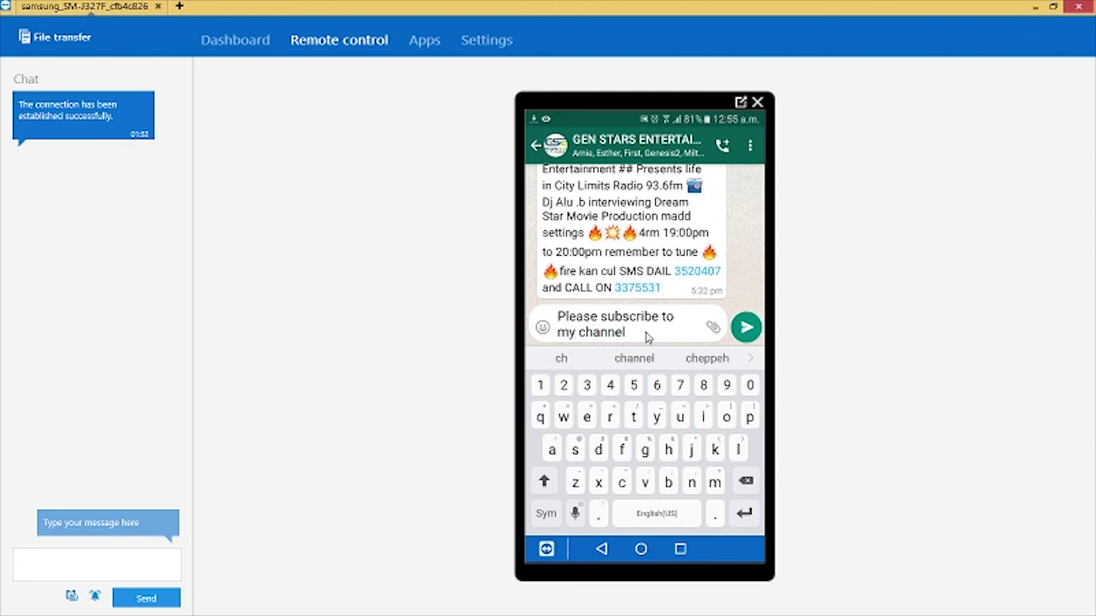